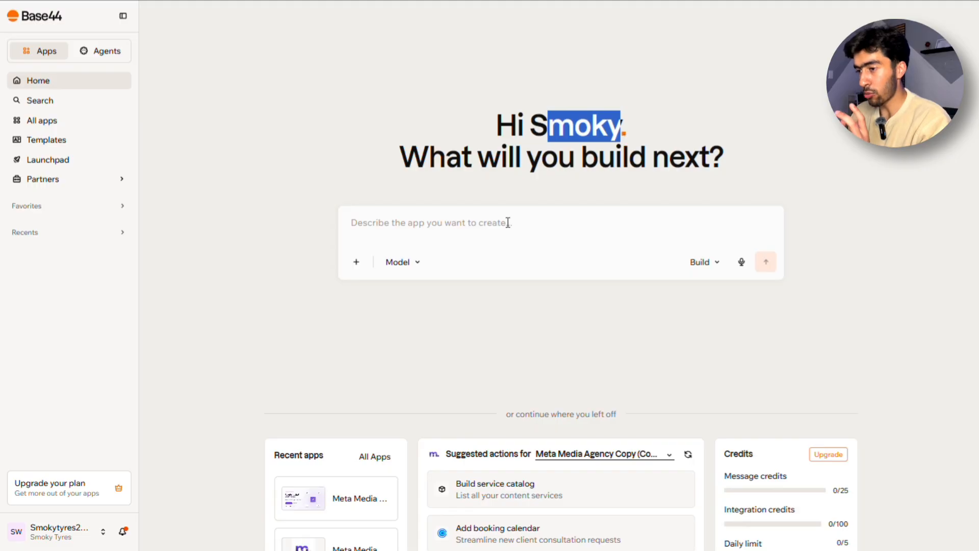
- Request a personal YouTube channel website with home, about and blog pages, embedded top videos, red, black and grey colours, tall heading fonts and Helvetica text
left_click(481, 236)
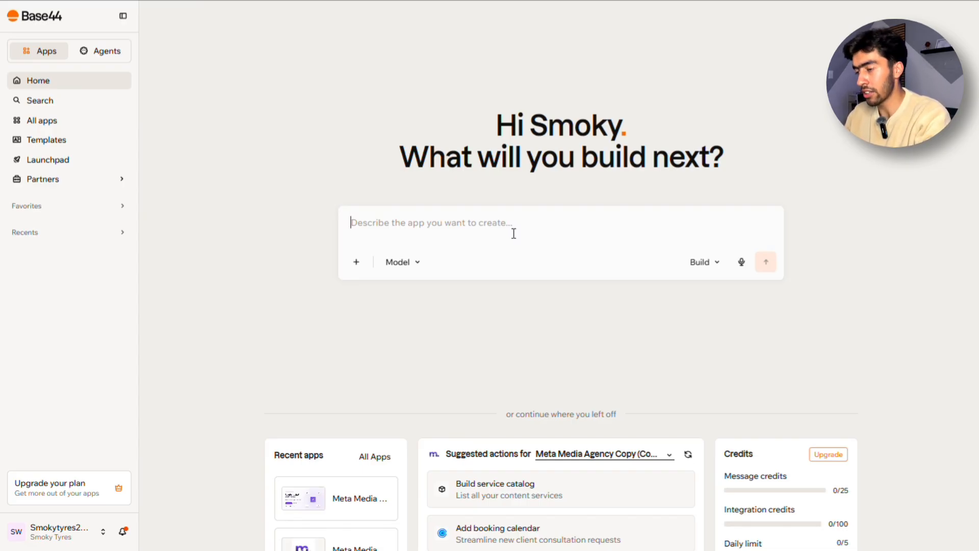
type("I want to create a personal website for my youtube channel called Ayan Agha Official. I create content about AI and how to create content online / building a personal brand. I would love to have 3 different types of pages: 1. Home Page 2. About Page 3. Blog Posts  I also want to include some of my top youtube video embedded in the website. I want to use my brand colours red, black, and grey. I want to have tall fonts for my headings and helvetica font as my normal text.")
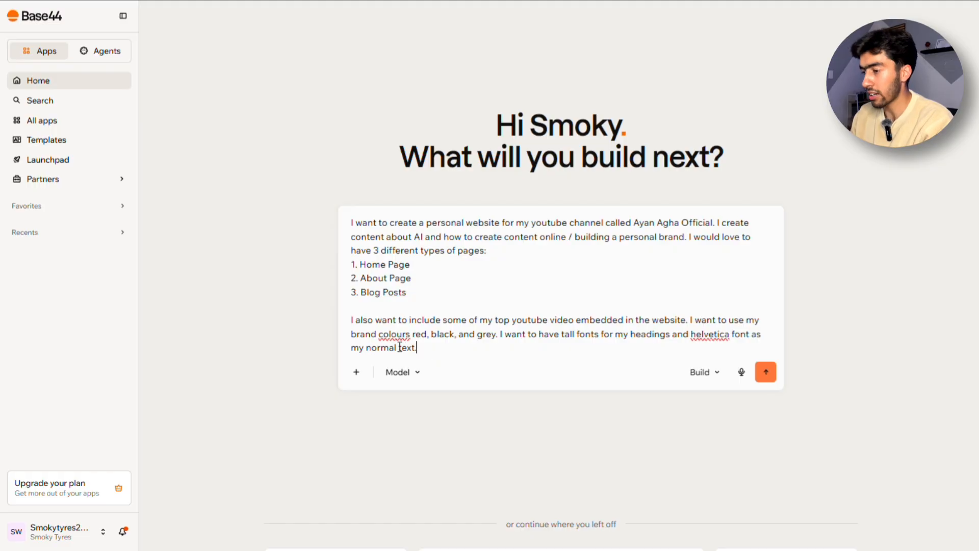
left_click_drag(375, 321, 595, 325)
left_click(533, 329)
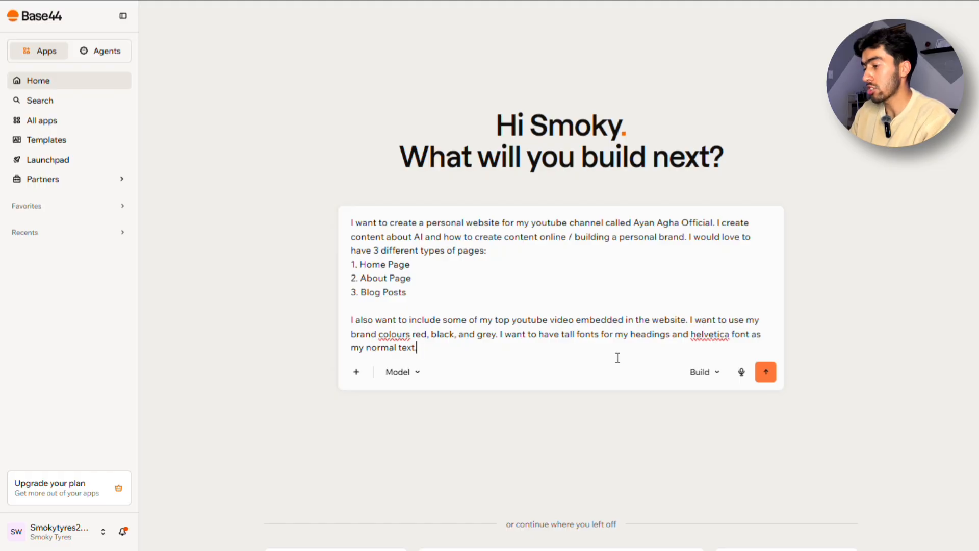
left_click(766, 372)
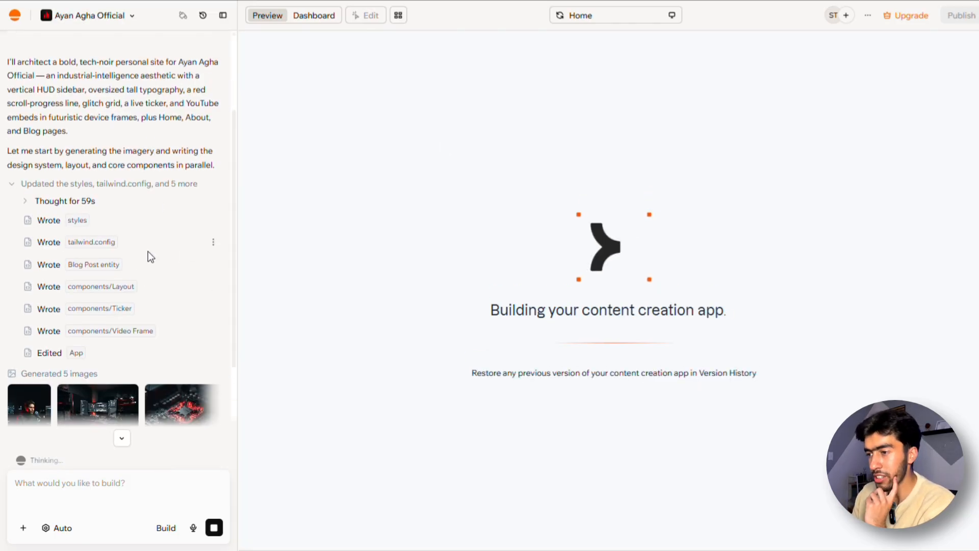
- Read the build plan and check the list of generated files and images while the site is being built
left_click_drag(18, 62, 148, 157)
left_click(151, 213)
scroll(151, 213, "down", 1)
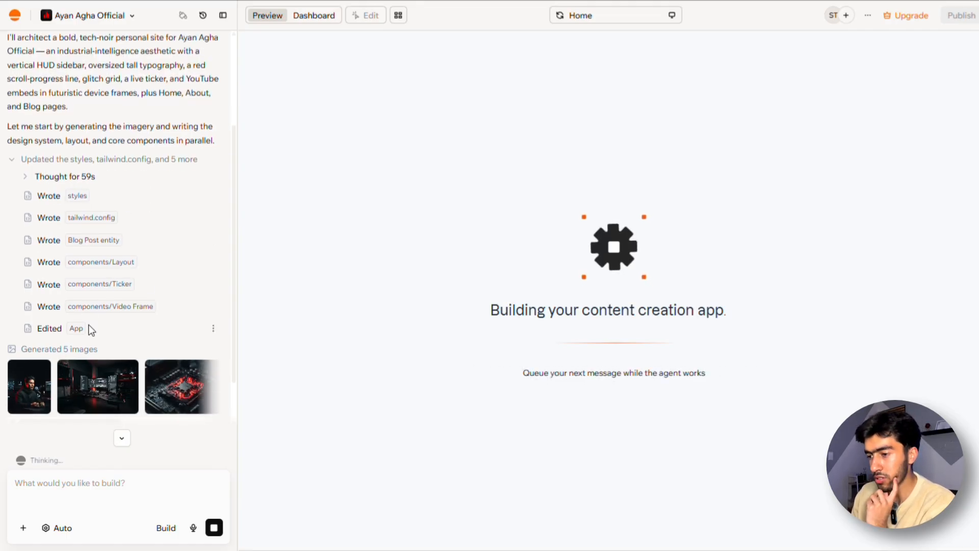
scroll(89, 328, "down", 2)
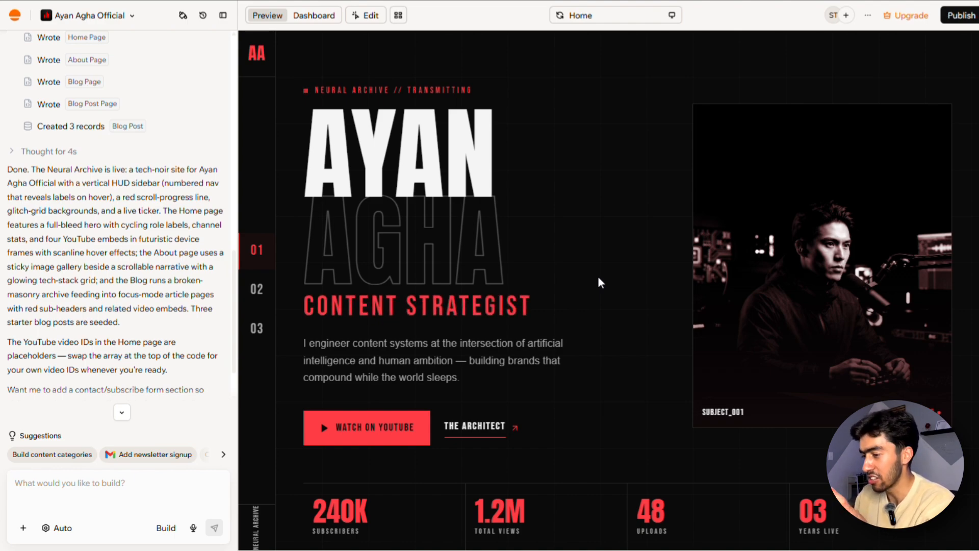
- Review the generated home page, from the hero section and channel stats through the embedded videos to the subscribe section
scroll(598, 277, "down", 2)
scroll(598, 278, "down", 4)
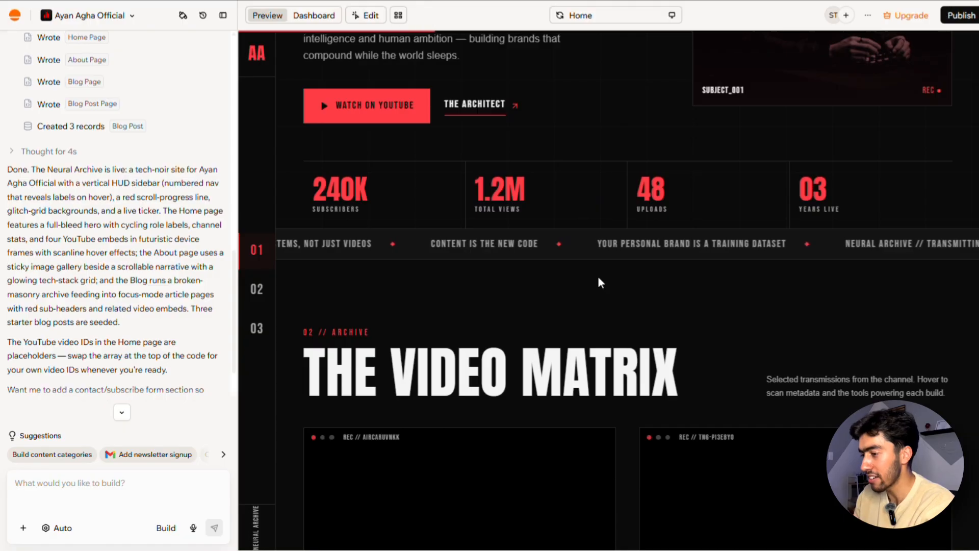
scroll(597, 276, "down", 7)
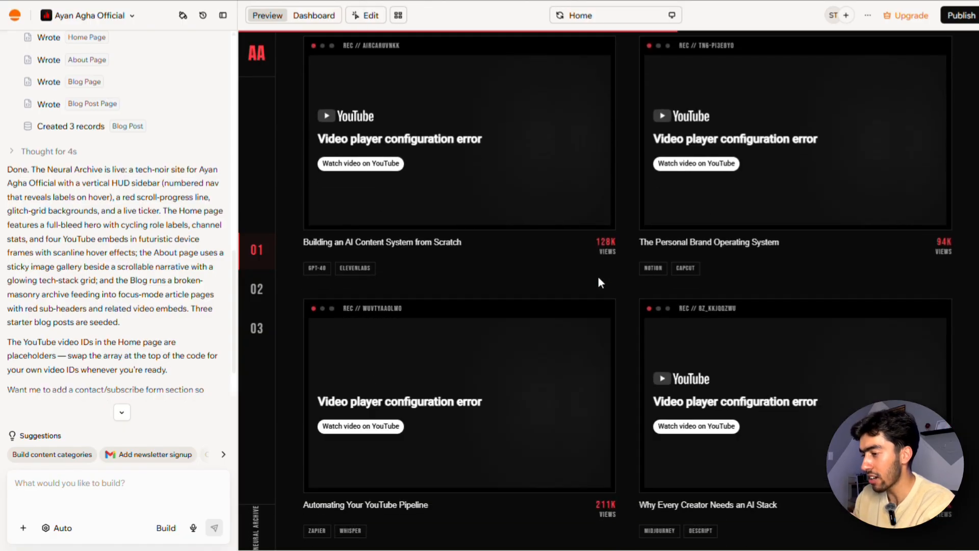
scroll(643, 291, "down", 8)
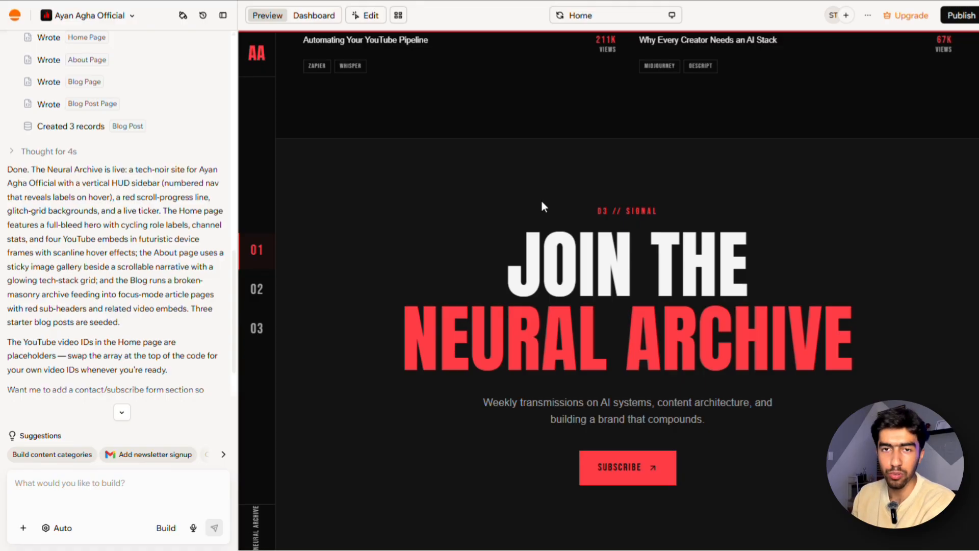
scroll(541, 204, "up", 20)
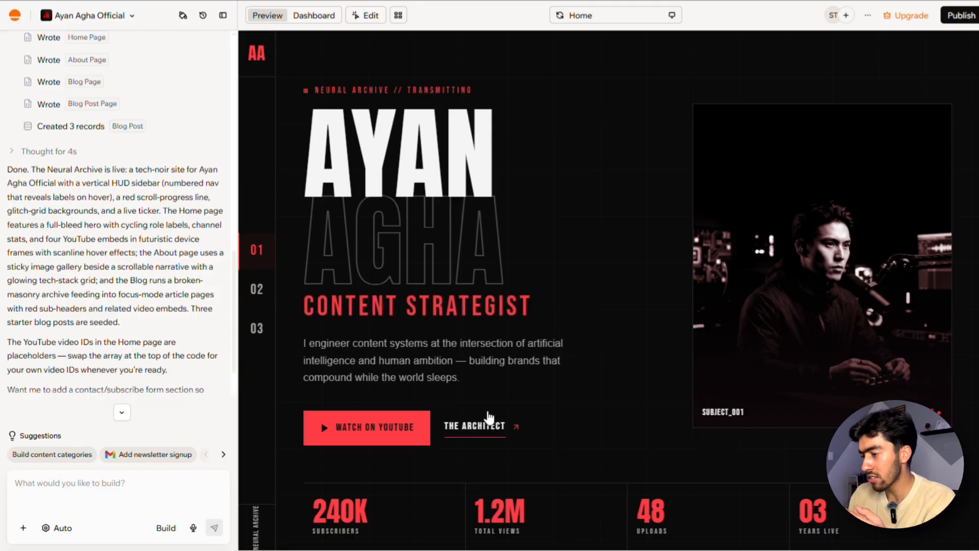
scroll(551, 326, "down", 4)
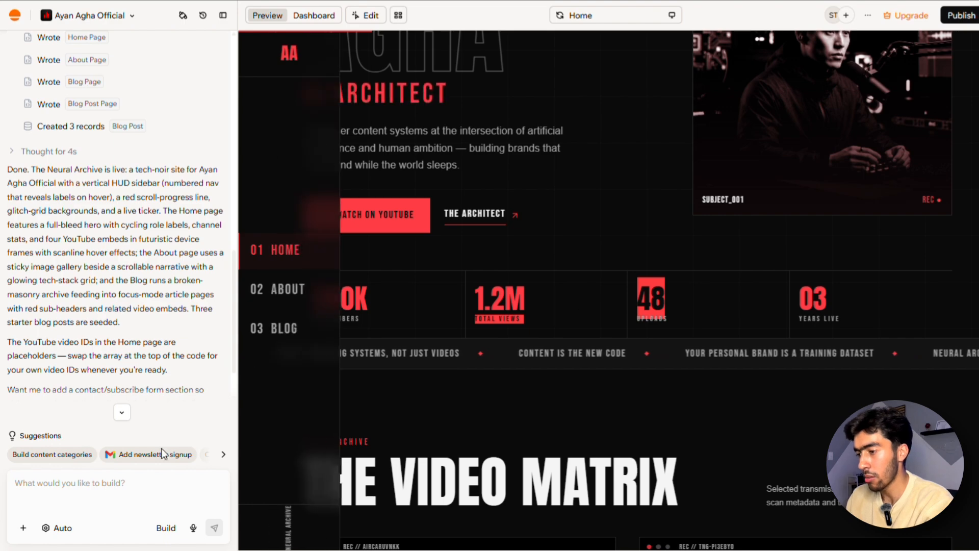
left_click(90, 499)
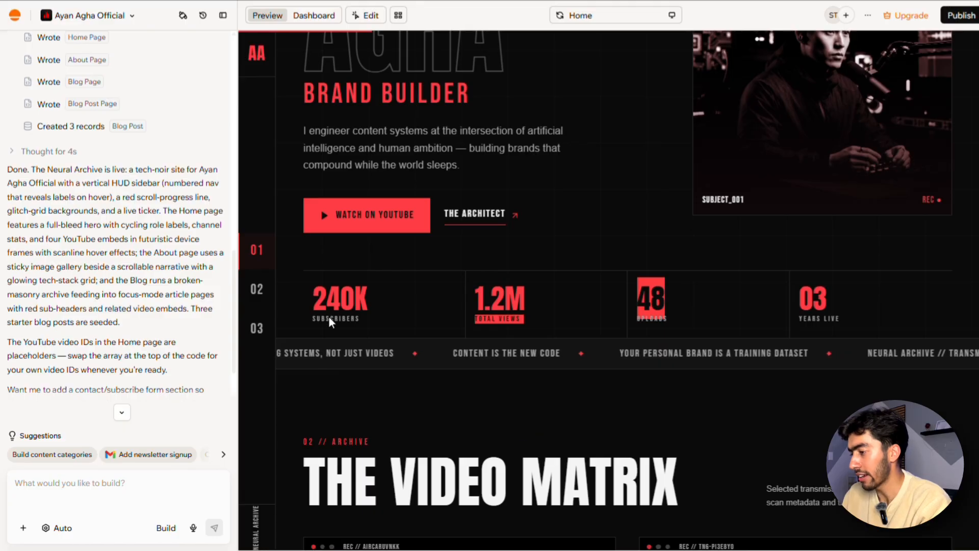
scroll(328, 316, "up", 4)
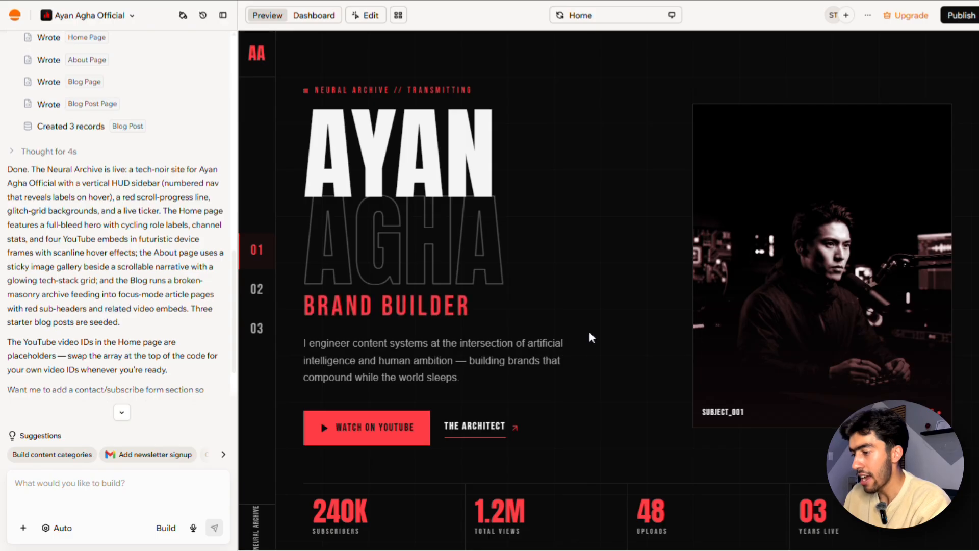
scroll(588, 332, "down", 3)
scroll(589, 331, "down", 8)
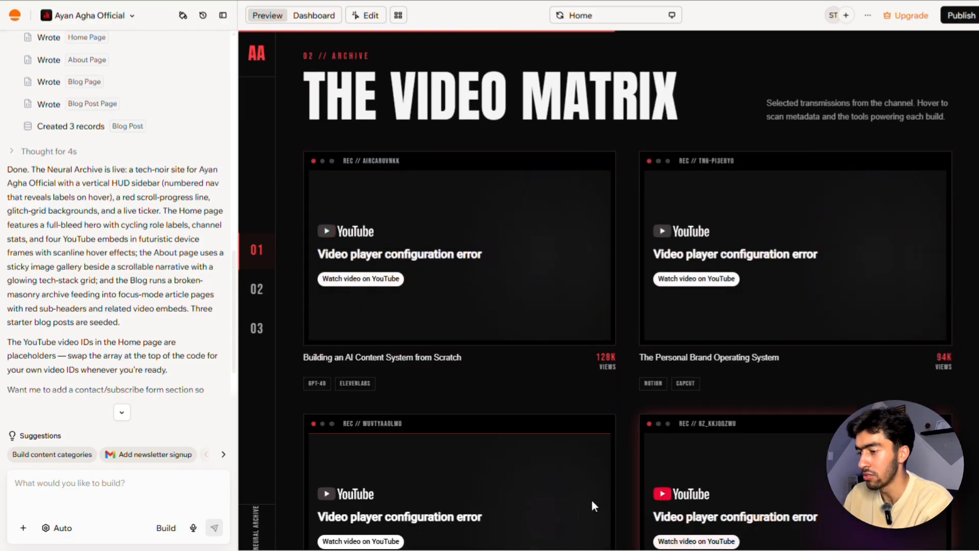
scroll(591, 500, "down", 3)
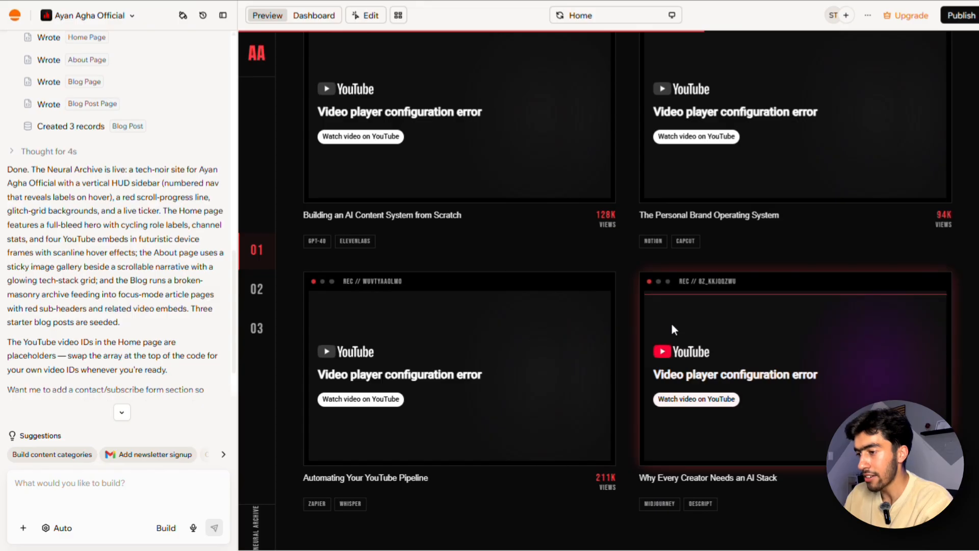
scroll(513, 360, "down", 6)
- Open the site's About page and review its introduction text, timeline and tech stack section
mouse_move(260, 296)
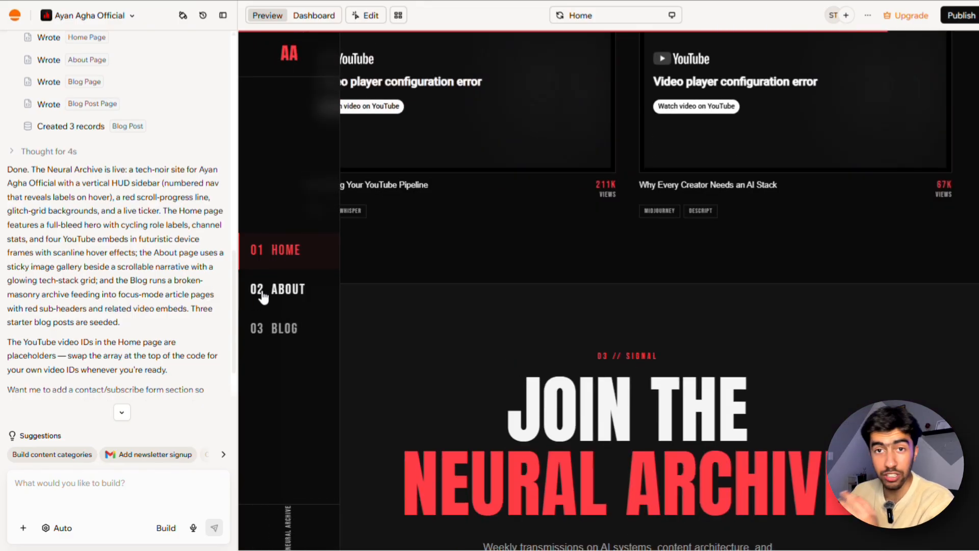
left_click(293, 304)
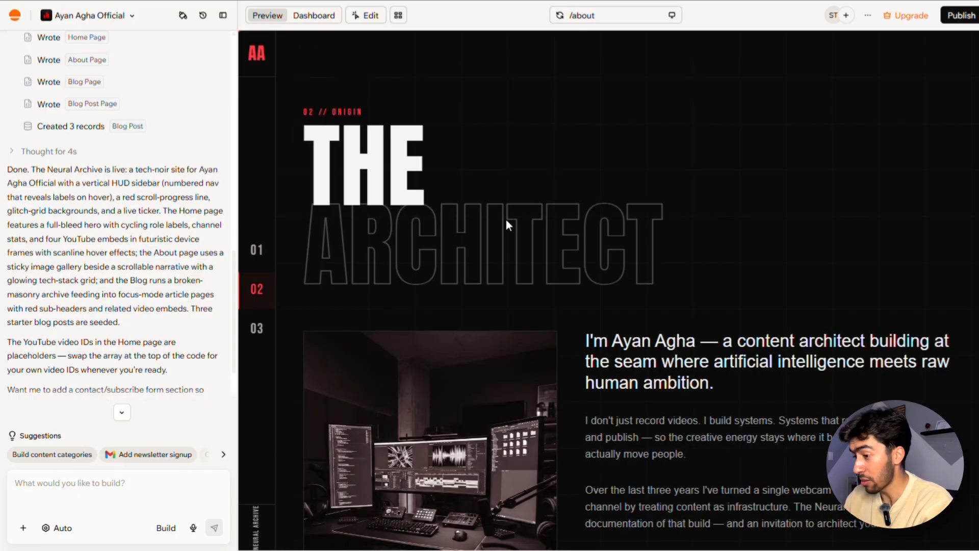
scroll(506, 224, "down", 3)
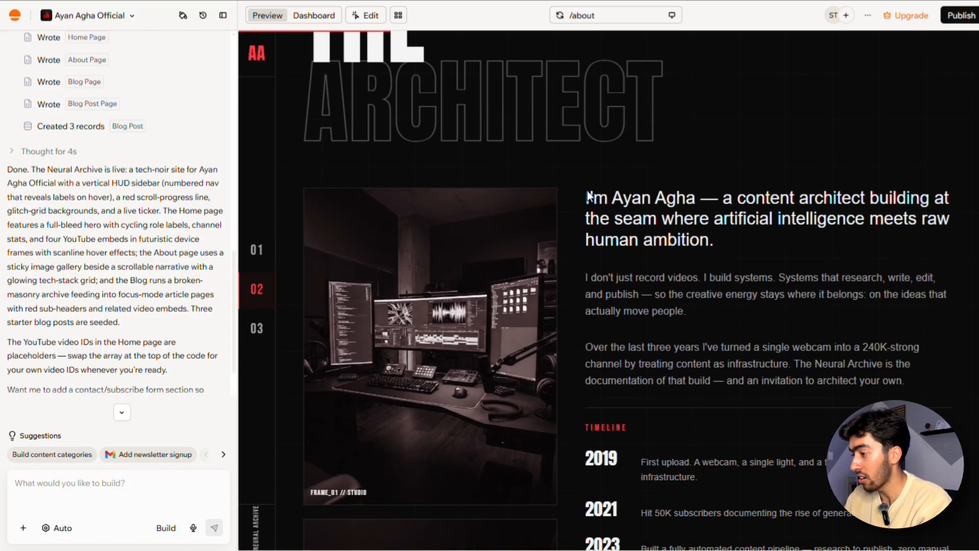
left_click_drag(589, 196, 699, 259)
left_click(760, 234)
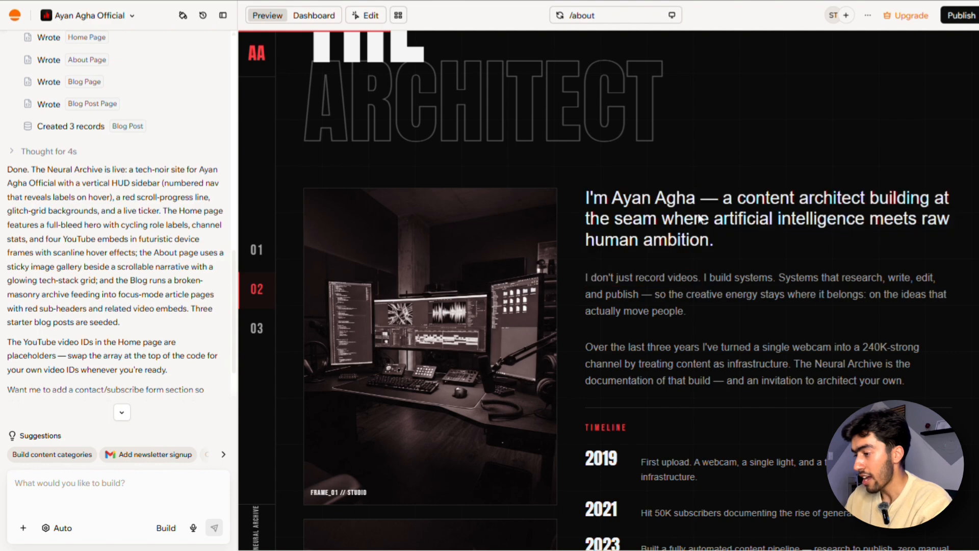
scroll(793, 278, "down", 4)
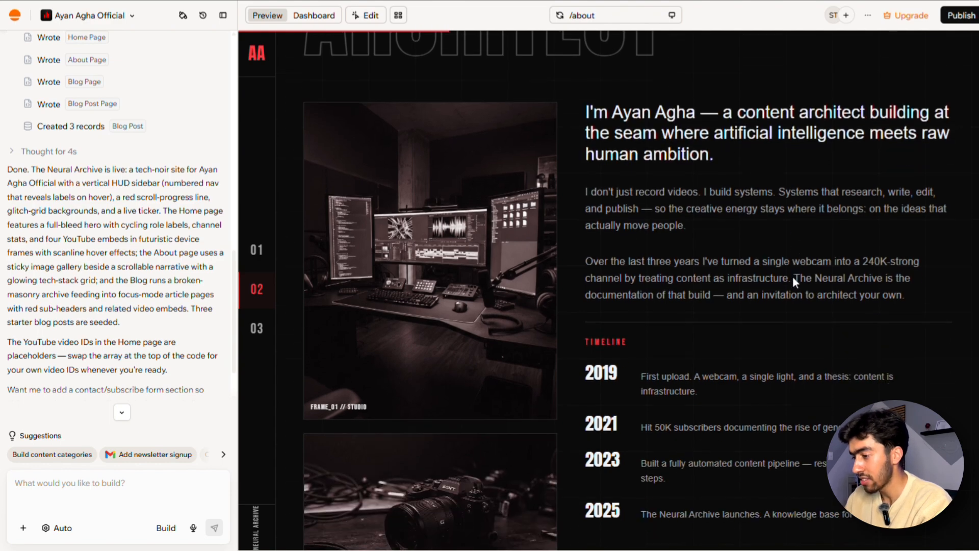
scroll(792, 276, "down", 2)
scroll(578, 167, "down", 5)
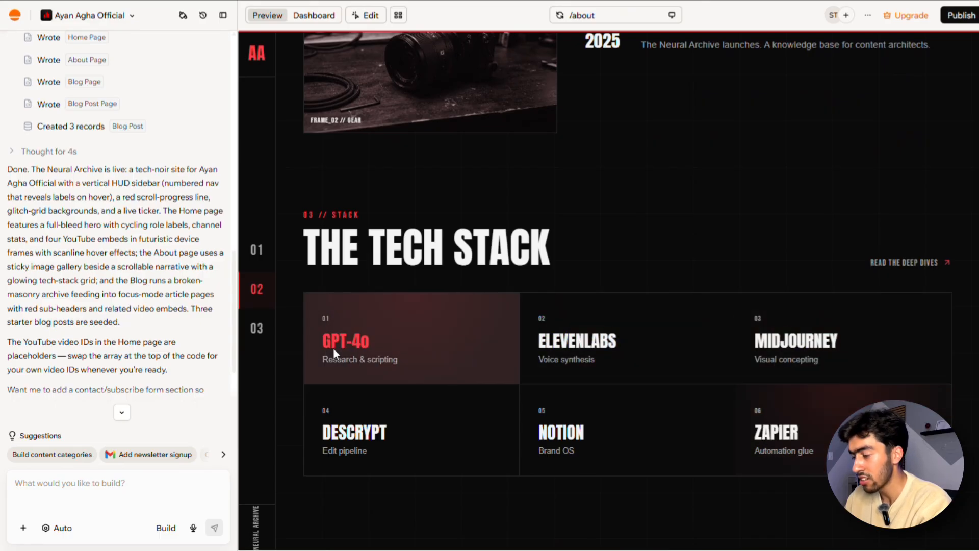
- Open the site's Blog page and look over the starter post cards
left_click(276, 334)
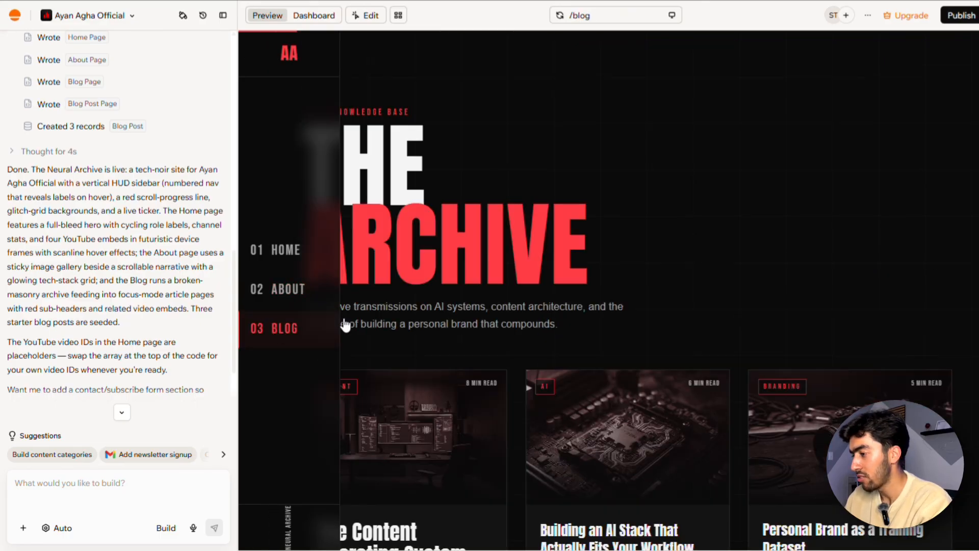
scroll(601, 301, "down", 5)
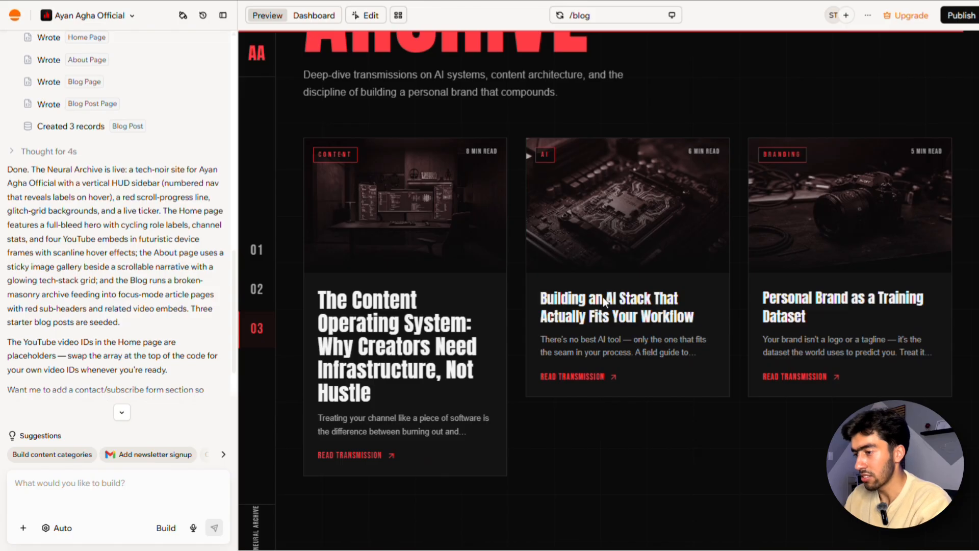
scroll(601, 301, "up", 5)
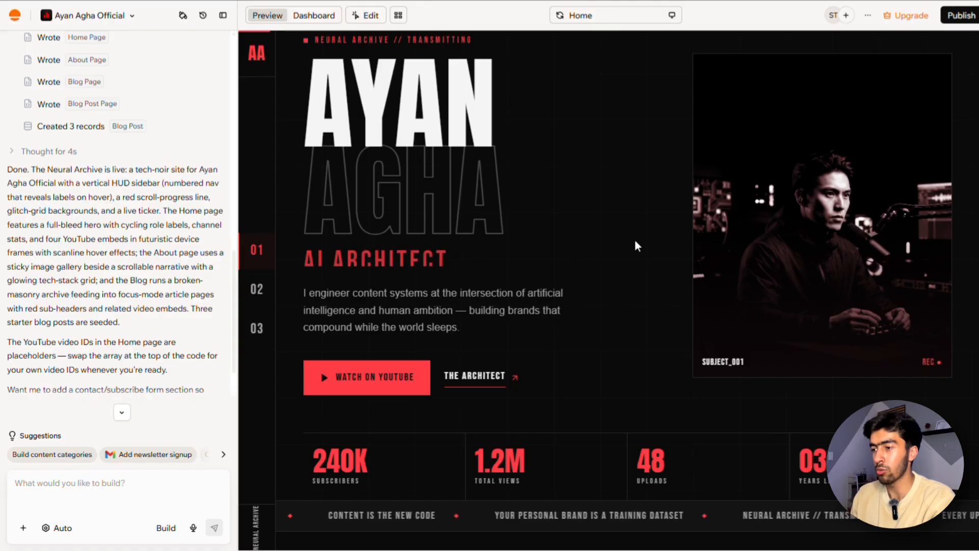
- Ask the builder to change the home page stats to 106 subscribers, 24,000 total views, 150 uploads and 1.5 years, and check the updated page
left_click(121, 489)
scroll(648, 357, "down", 3)
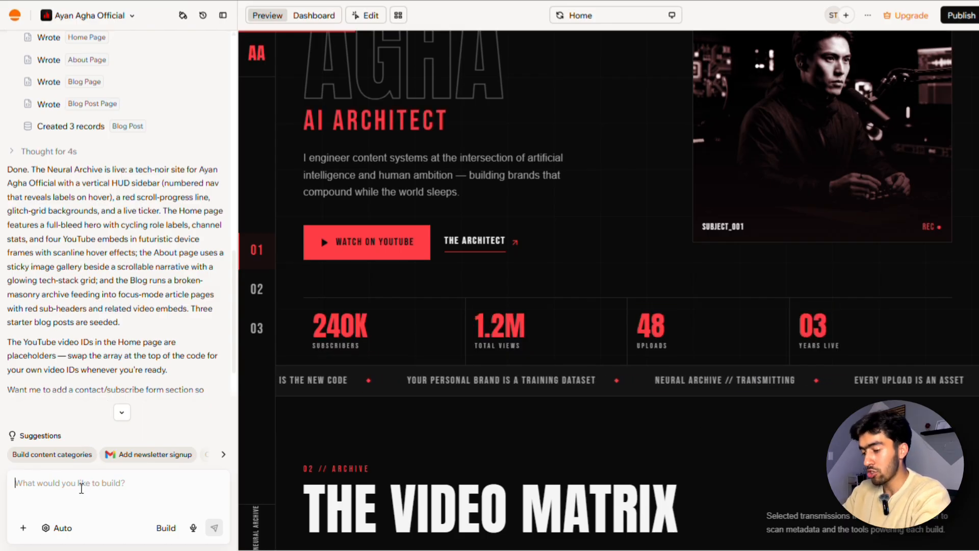
left_click(82, 488)
type("Can you ")
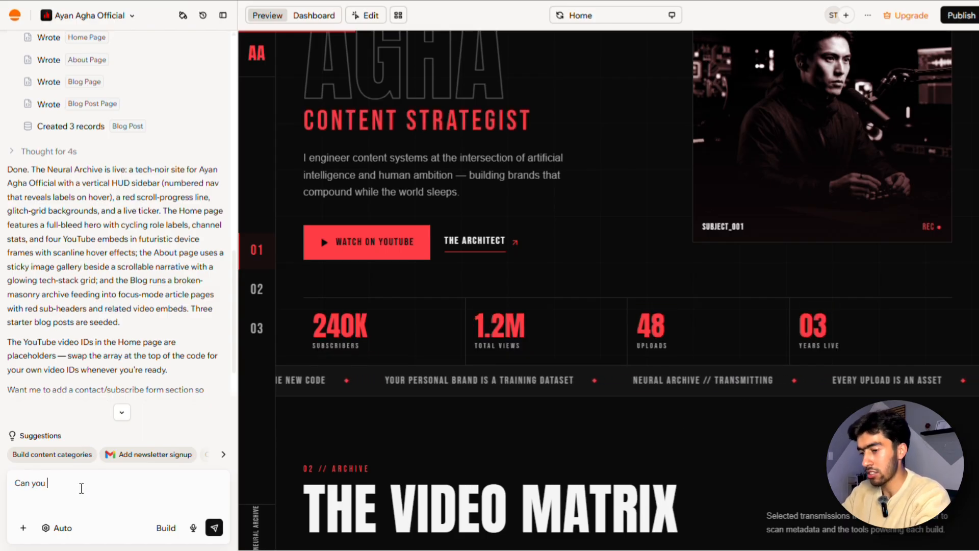
type("change the s")
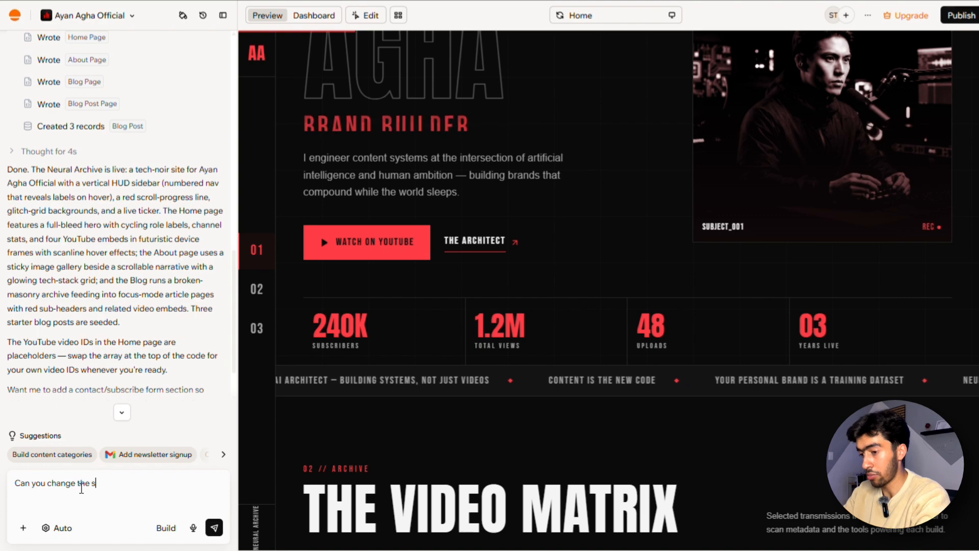
type("tats on the home")
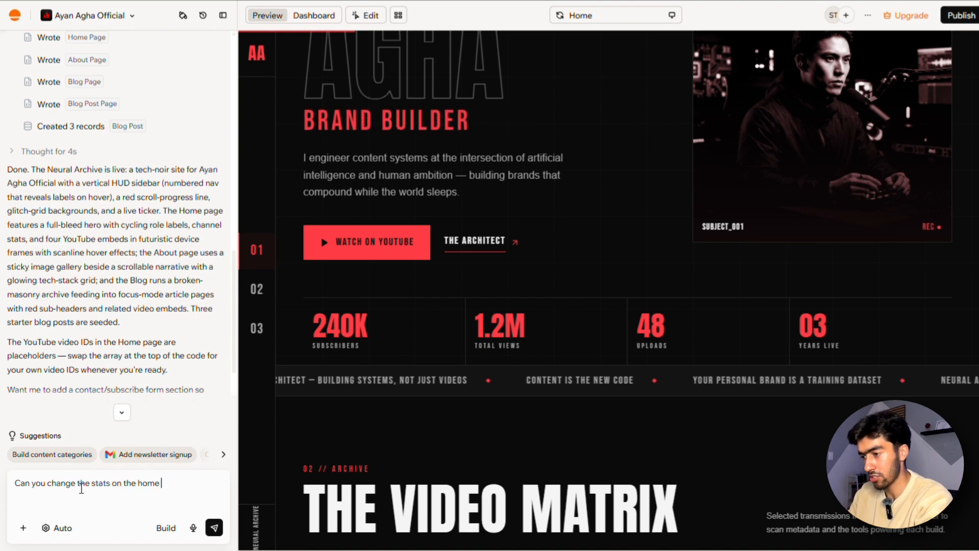
type("page")
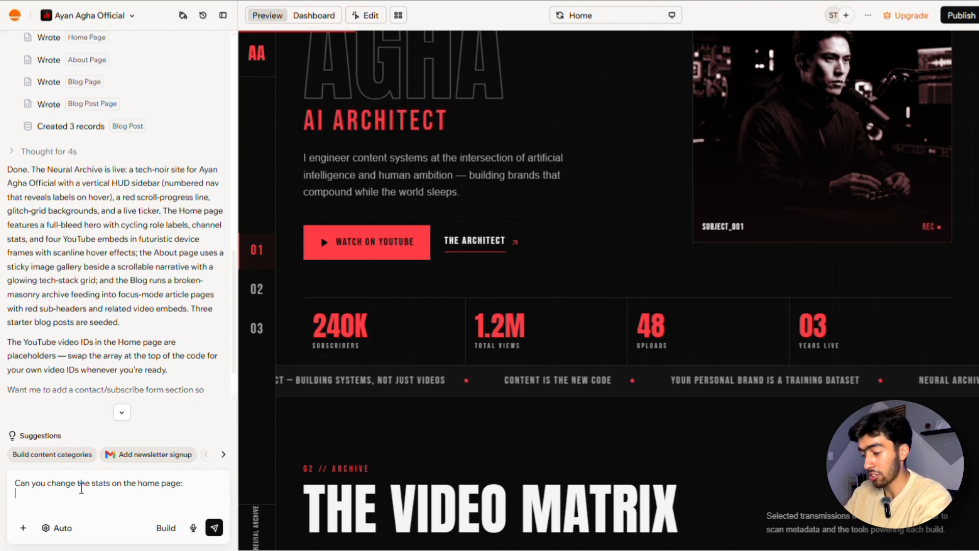
type(":")
key("shift+Return")
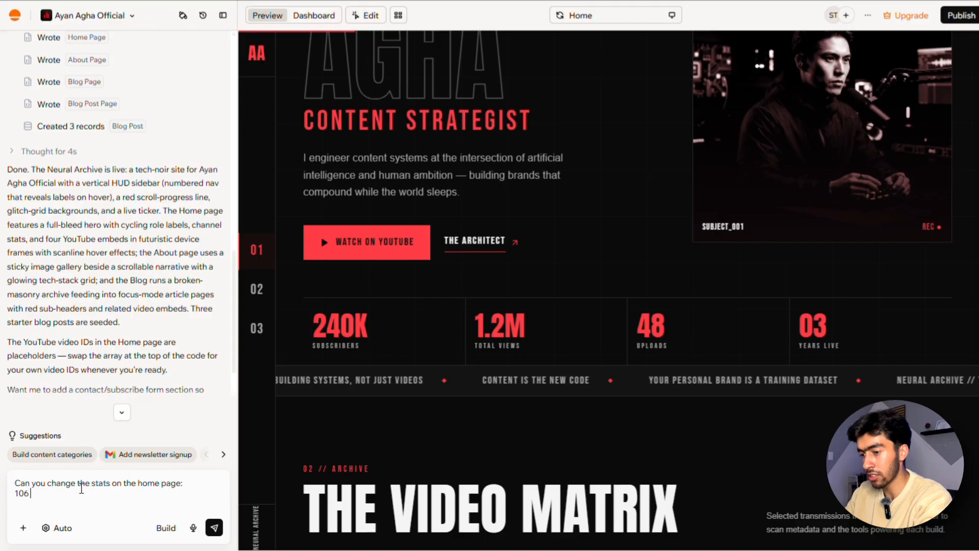
type("106 Subcr")
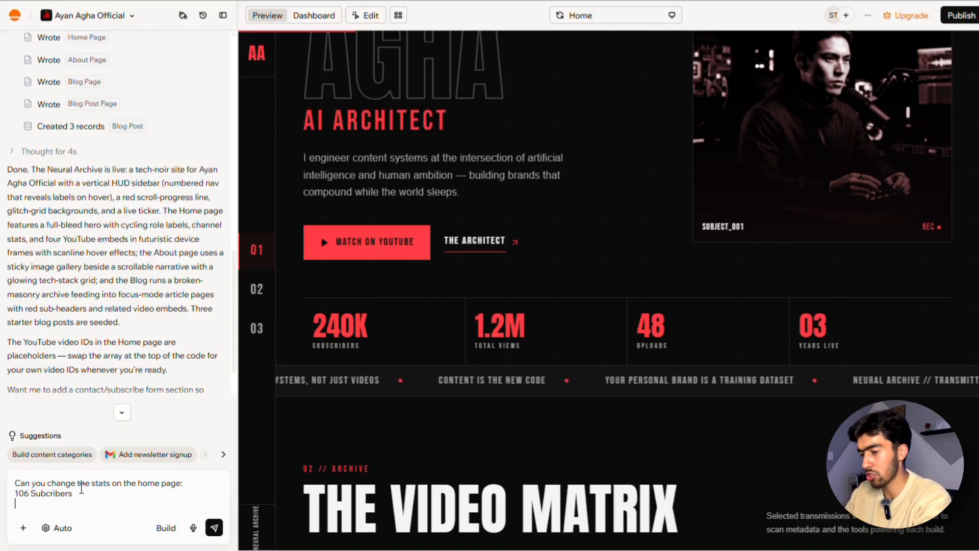
type("ibers")
key("shift+Return")
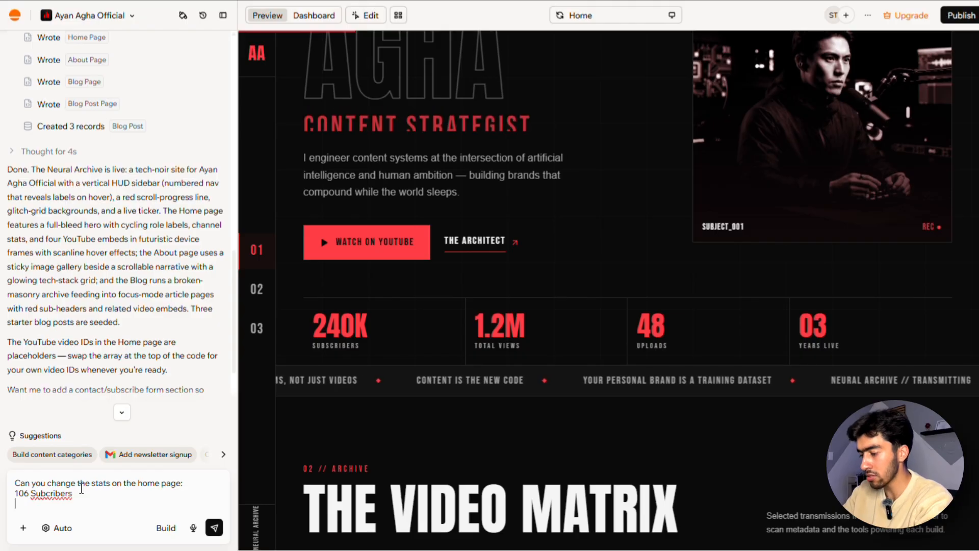
type("24,000 To")
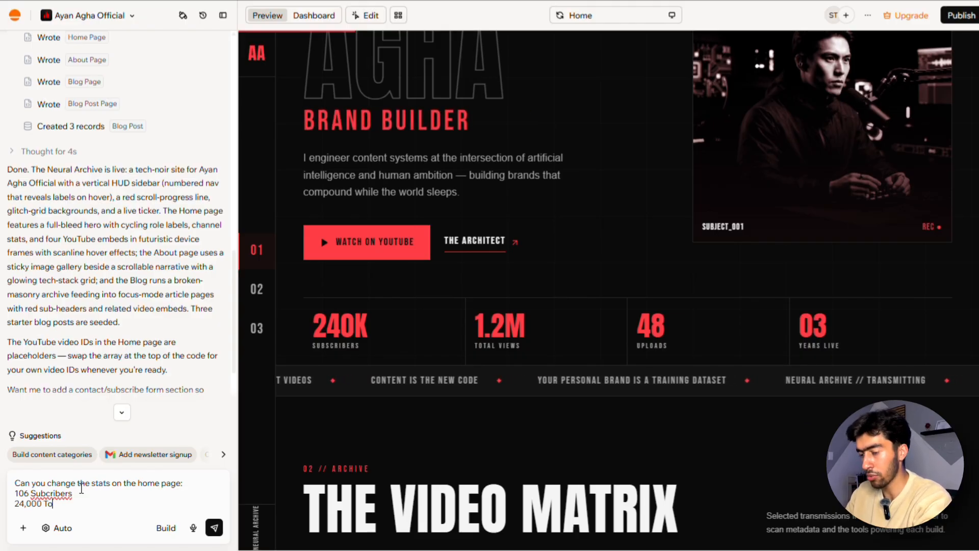
type("tal Views")
key("shift+Return")
type("1")
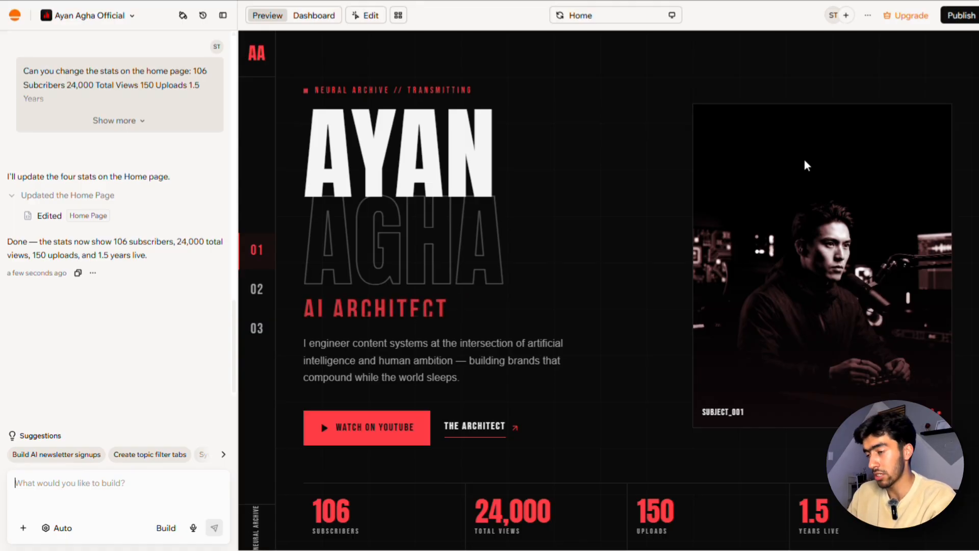
scroll(658, 240, "down", 3)
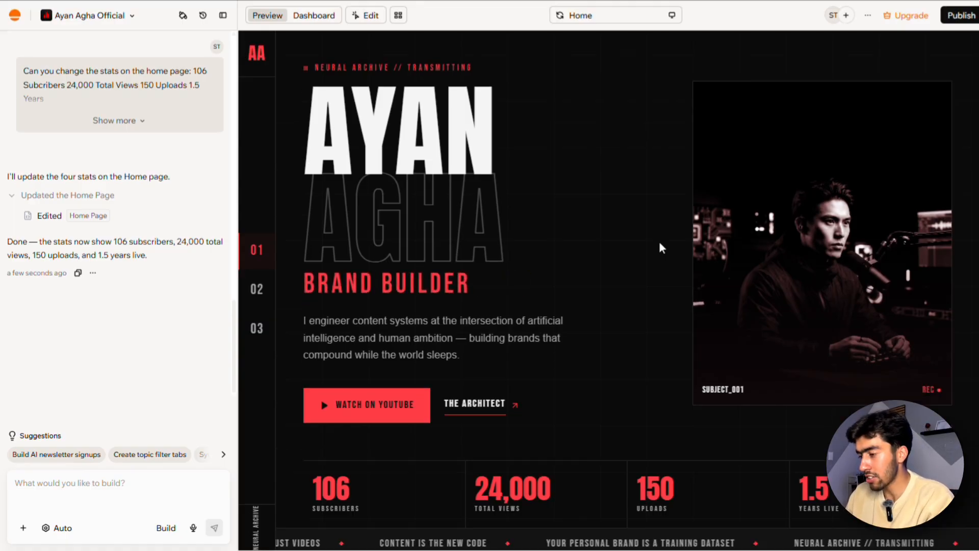
- Check the updated subscriber, view, upload and years stats beneath the home page's hero section
left_click_drag(322, 331, 870, 363)
left_click(870, 363)
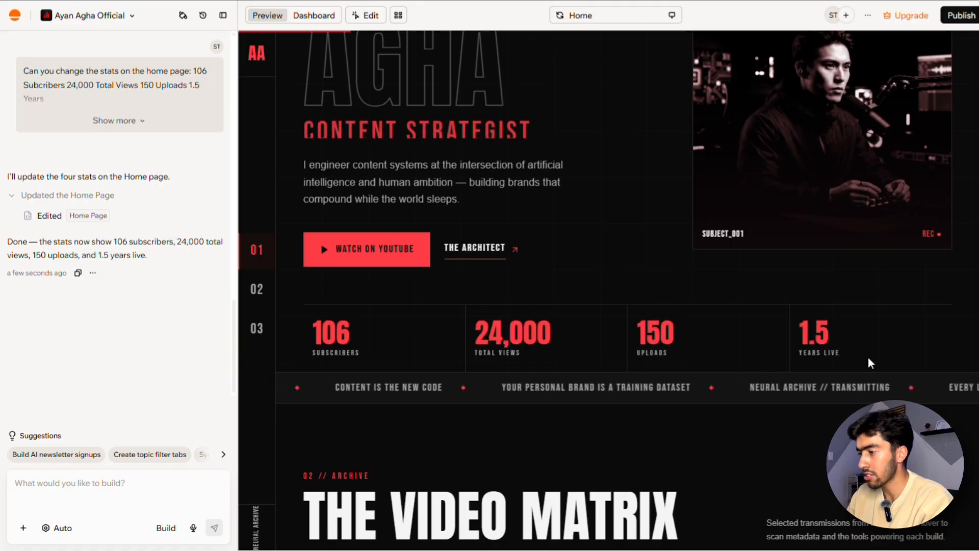
scroll(676, 316, "up", 2)
scroll(675, 313, "up", 2)
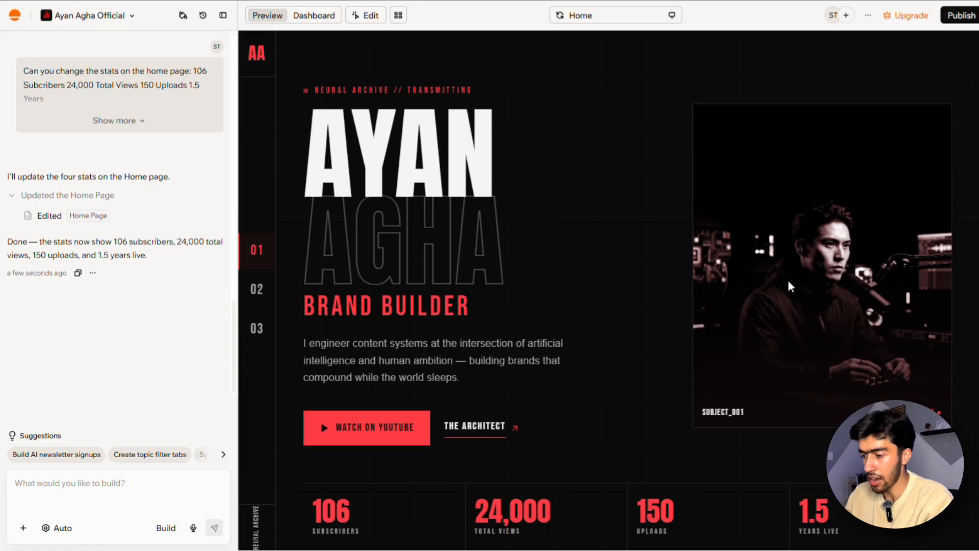
- Ask the builder to swap the home page photo for the attached one with the original photo's filter, and check the updated hero section
scroll(820, 154, "down", 2)
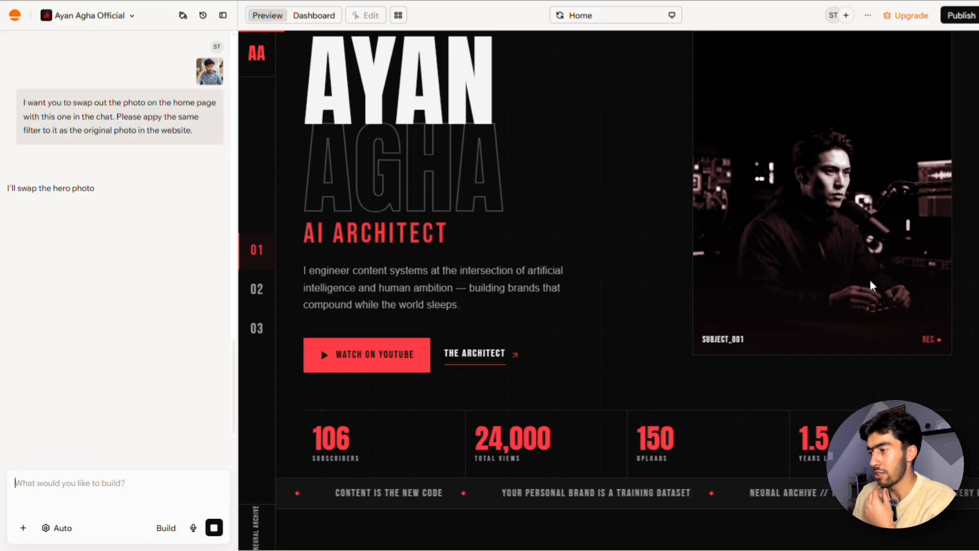
scroll(870, 284, "down", 2)
scroll(870, 285, "up", 1)
scroll(870, 280, "up", 3)
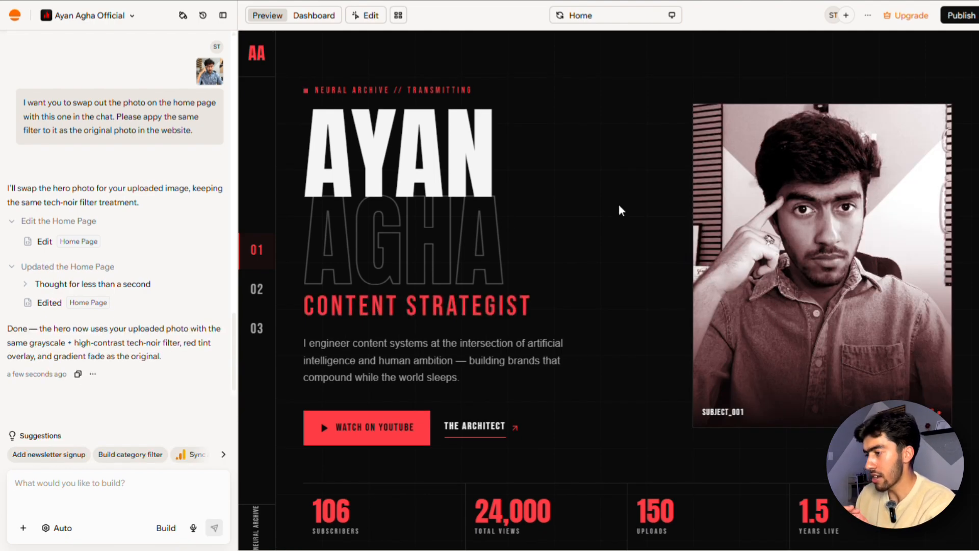
- Review the rest of the home page, from the stats through the Video Matrix embeds to the subscribe section
scroll(599, 342, "down", 5)
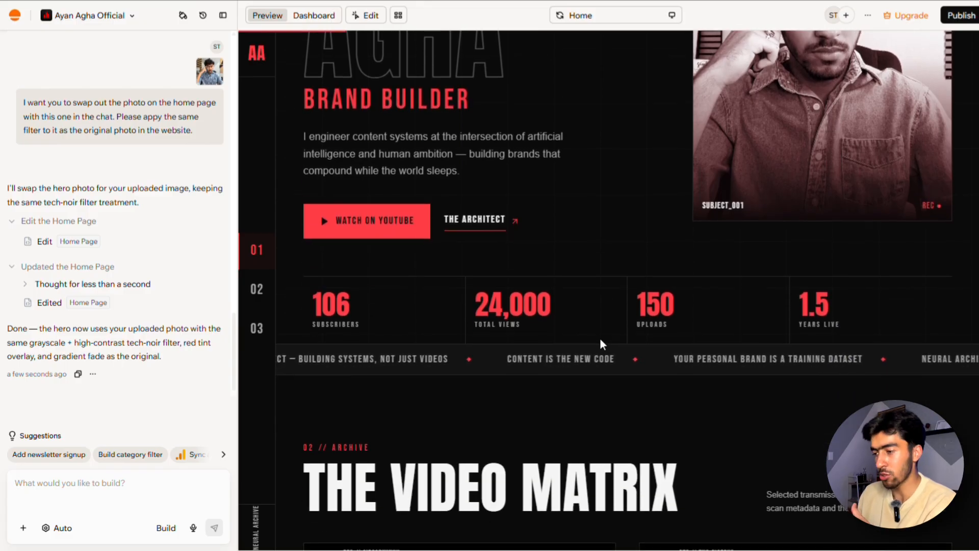
scroll(599, 337, "down", 1)
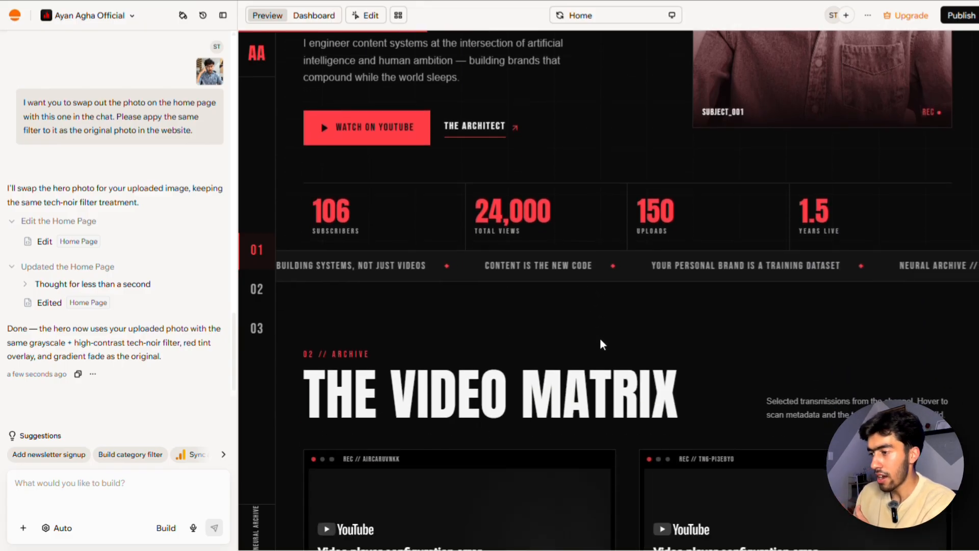
scroll(599, 337, "down", 9)
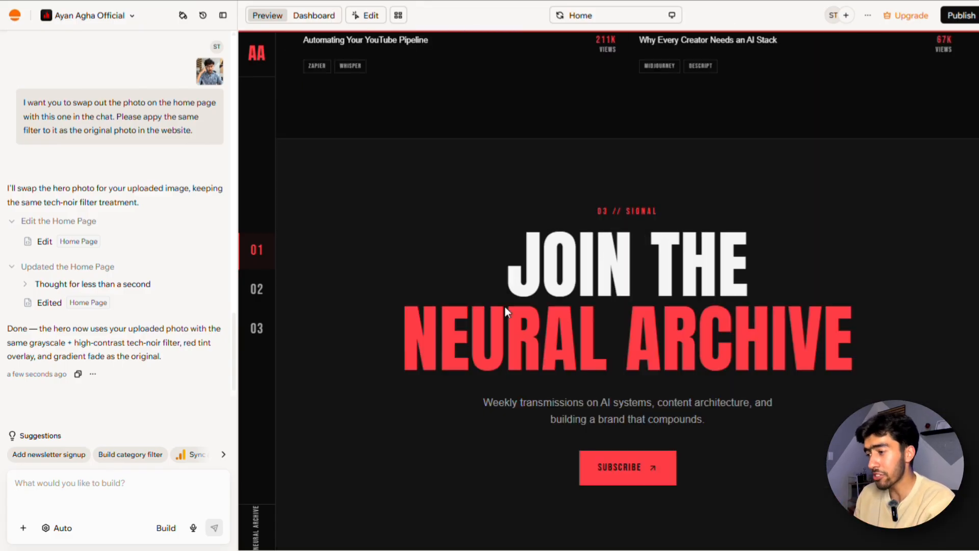
scroll(459, 298, "up", 3)
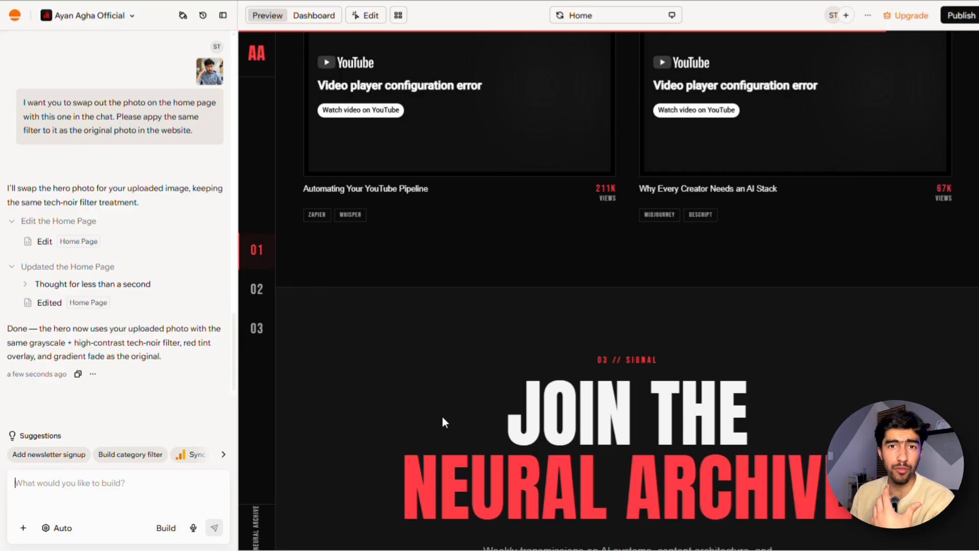
scroll(442, 417, "down", 3)
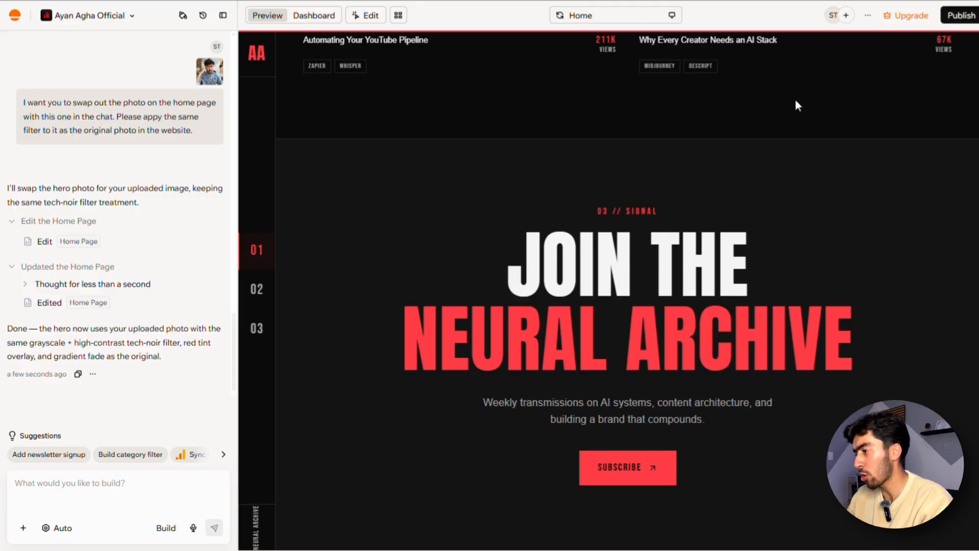
- Open the site's web publishing settings and check the available app visibility options
left_click(973, 18)
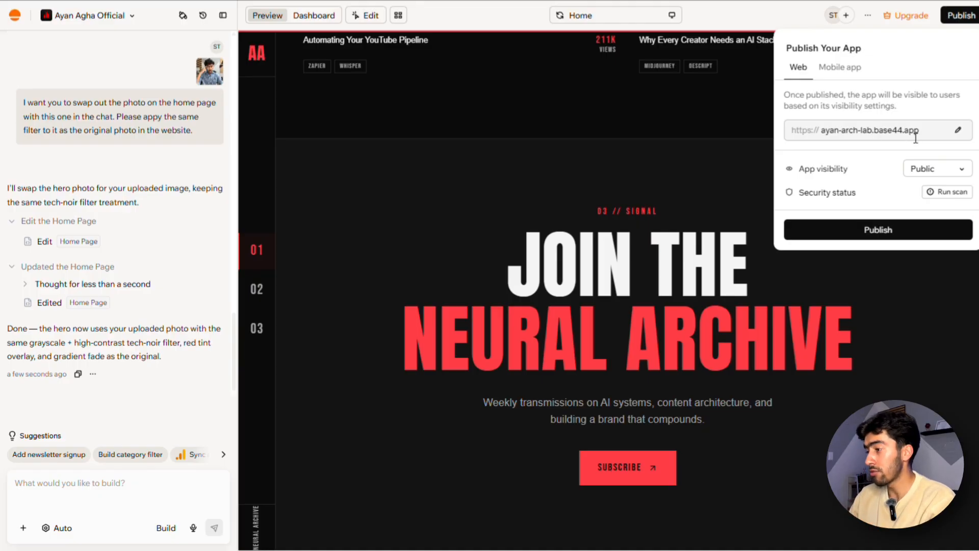
left_click(928, 170)
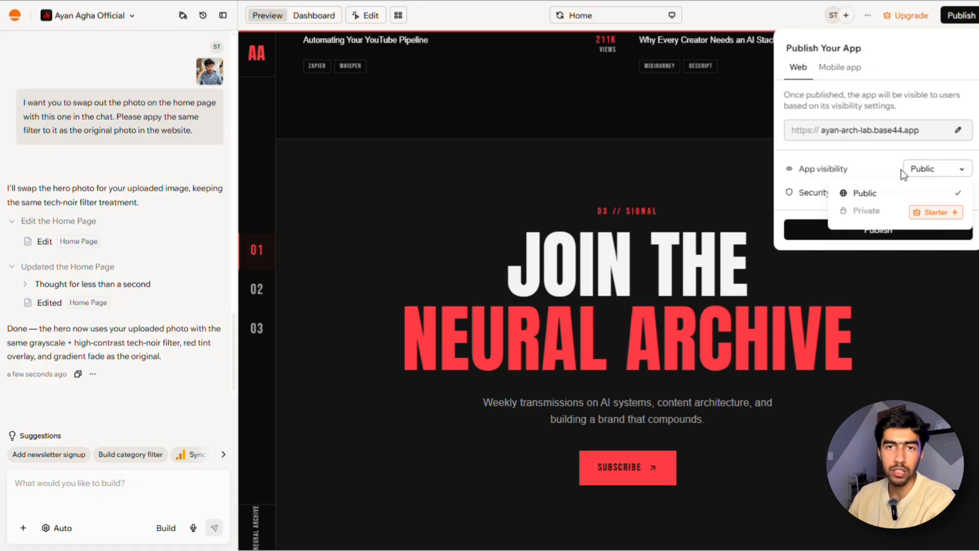
left_click(887, 160)
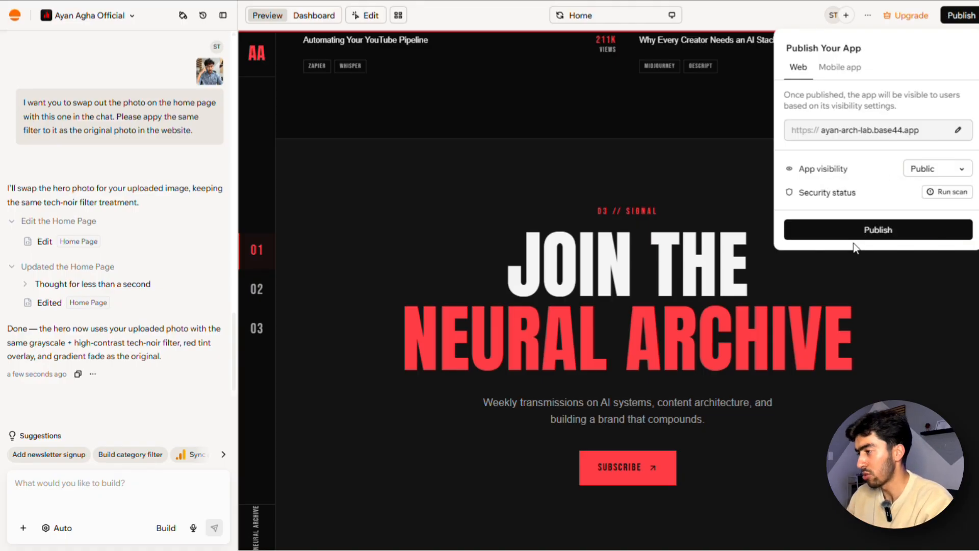